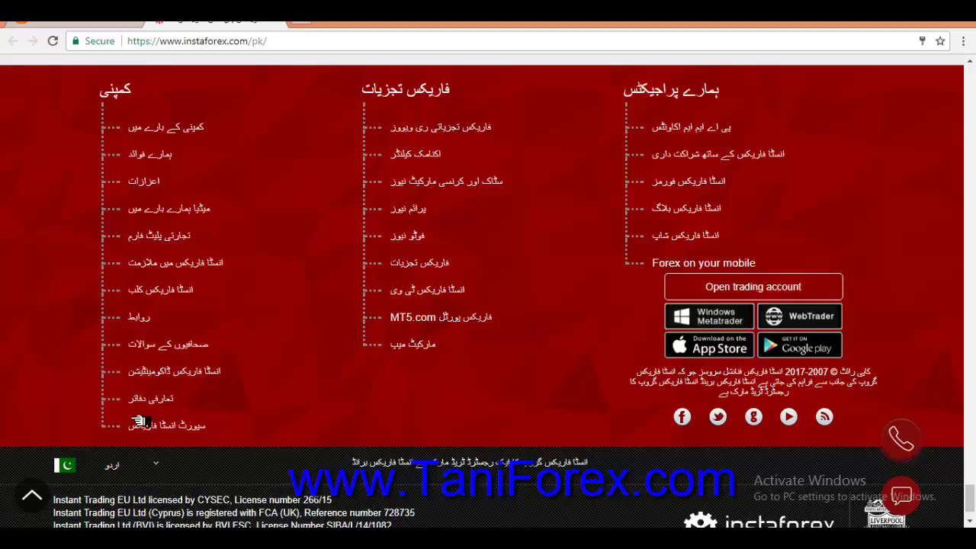
Try switching the InstaForex site to English from the language list, then scroll down
click(152, 464)
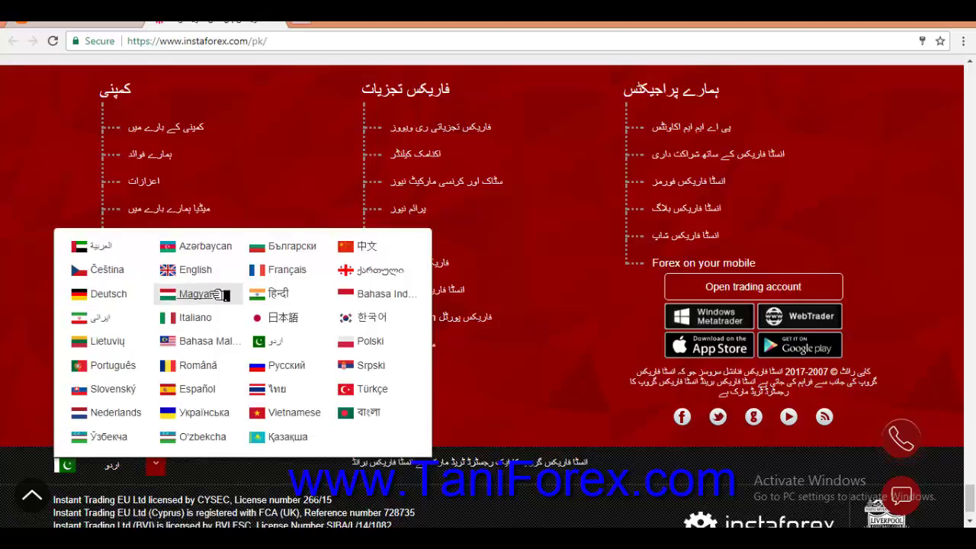
click(196, 270)
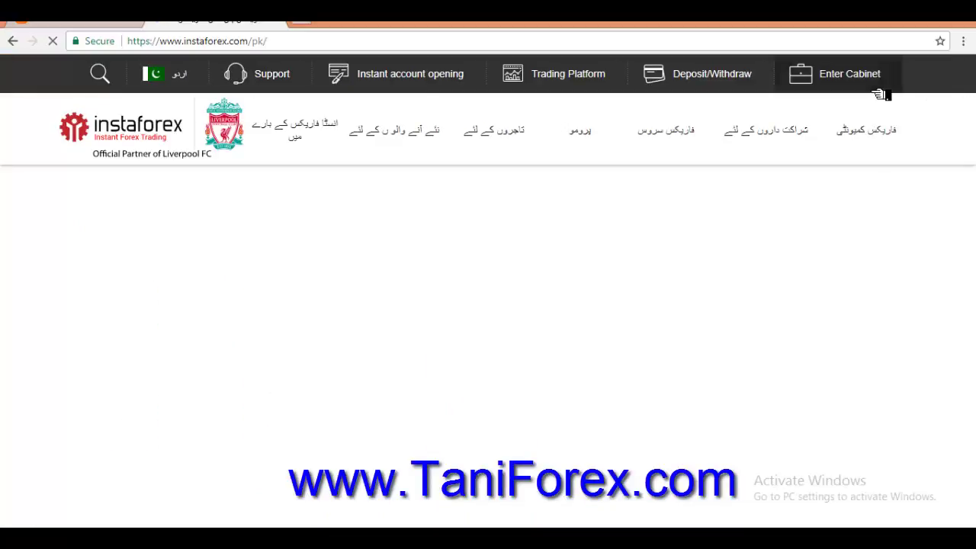
drag(969, 83, 970, 497)
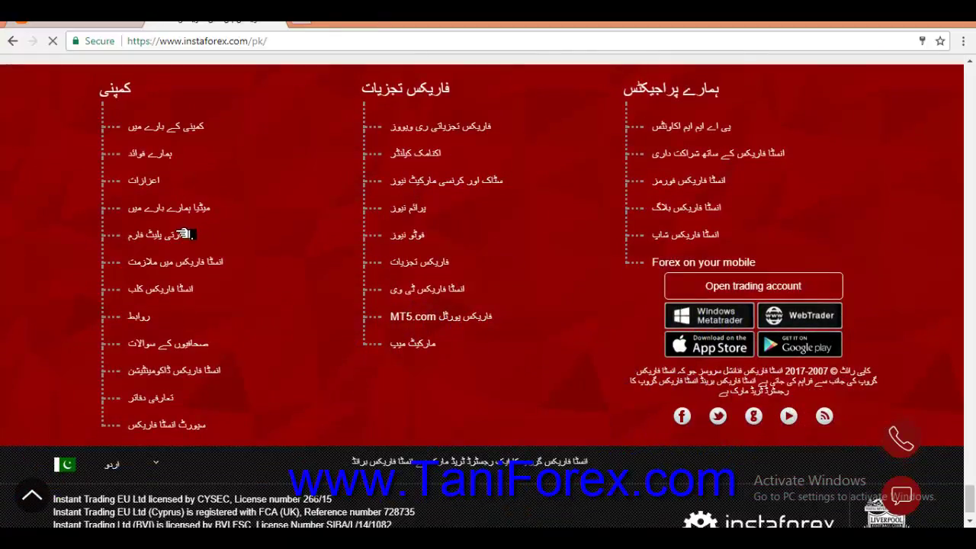
Go to the Trading Platform page and bring up the site language list
click(122, 463)
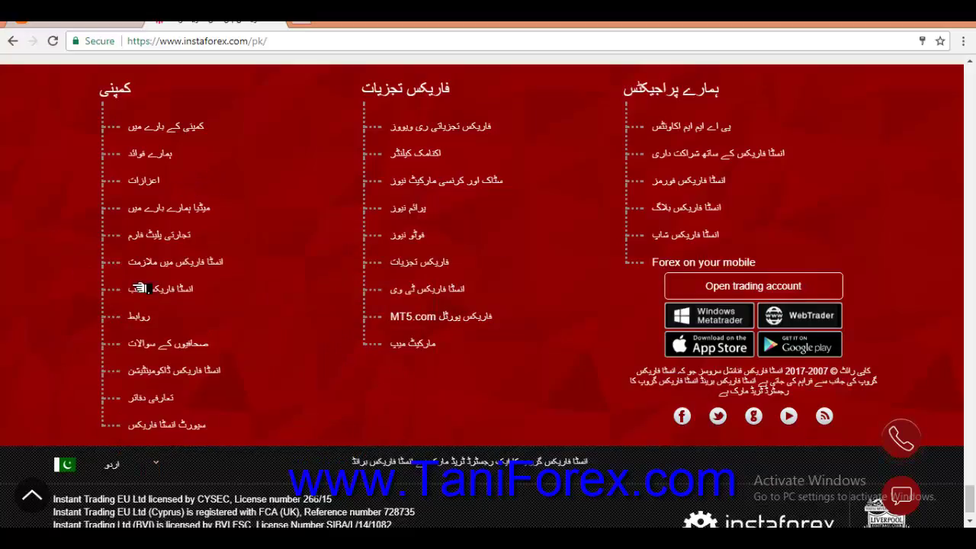
click(174, 237)
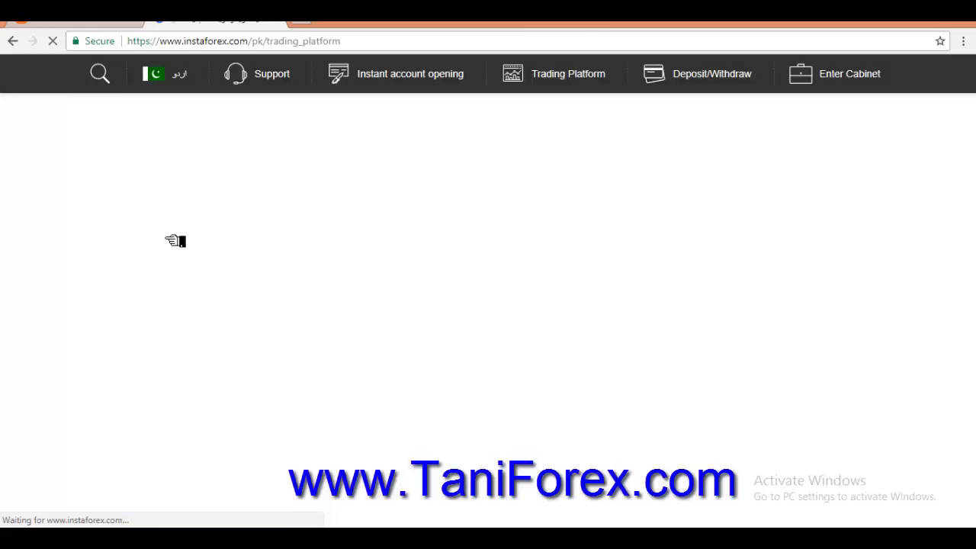
click(164, 73)
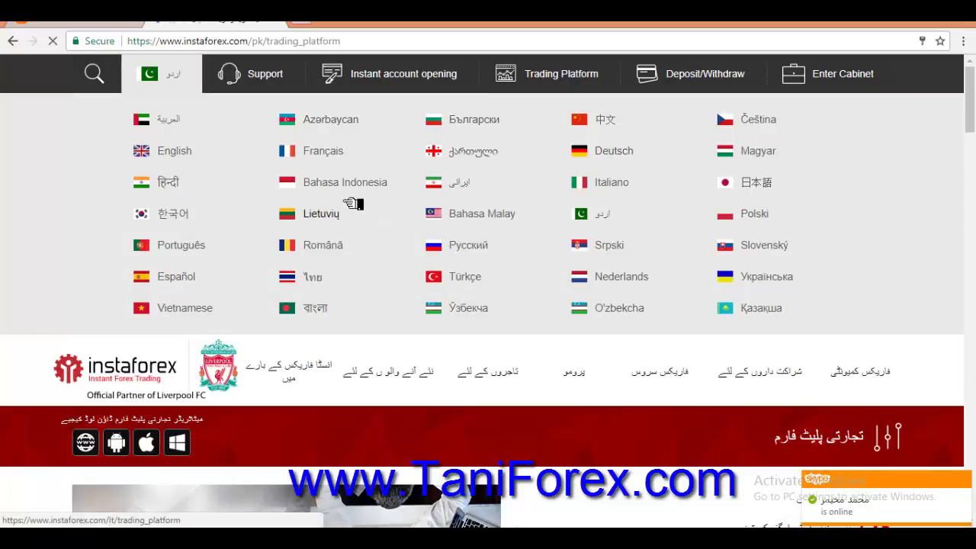
Choose English and scroll down to the MetaTrader 4 Windows download options
click(194, 151)
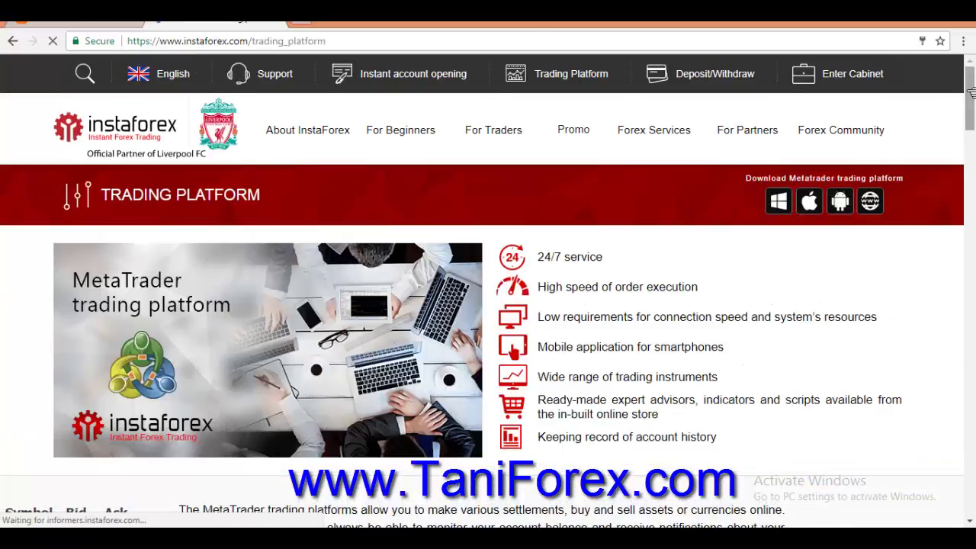
drag(970, 92, 971, 156)
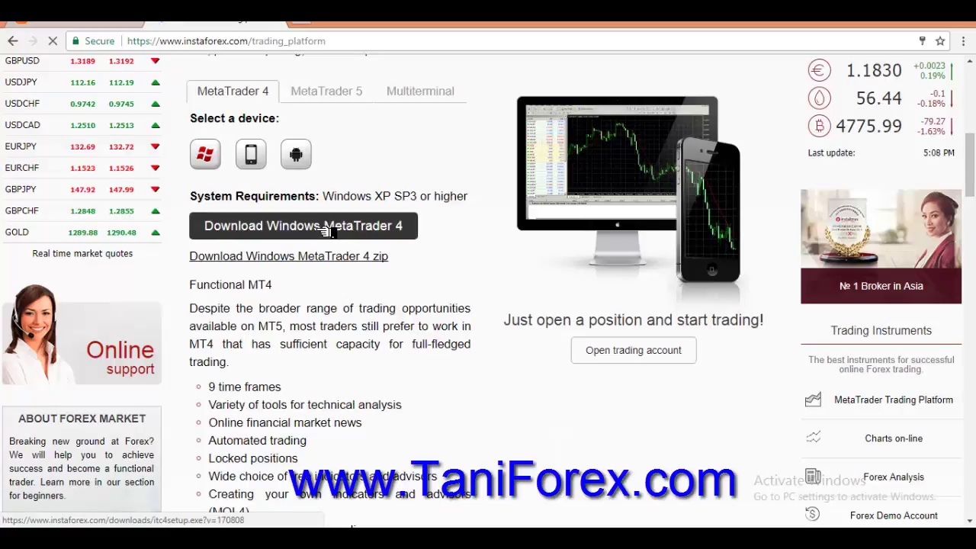
Download itc4setup.exe via Download Windows MetaTrader 4 and run it from the download bar
click(324, 231)
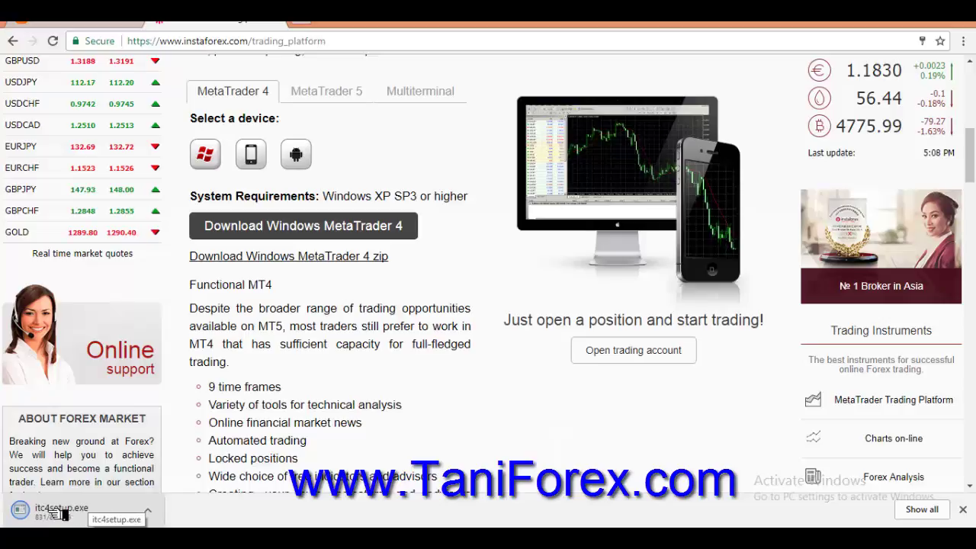
click(84, 512)
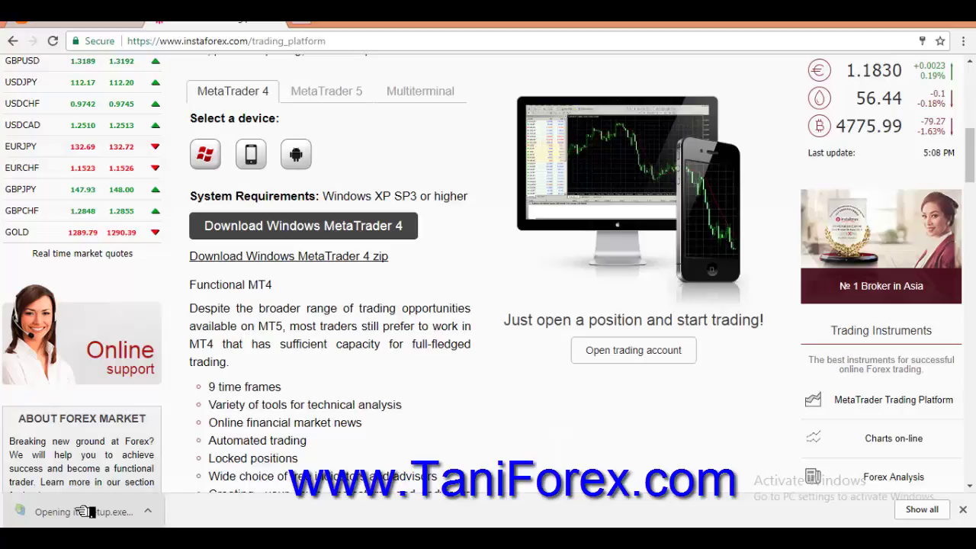
drag(970, 156, 974, 116)
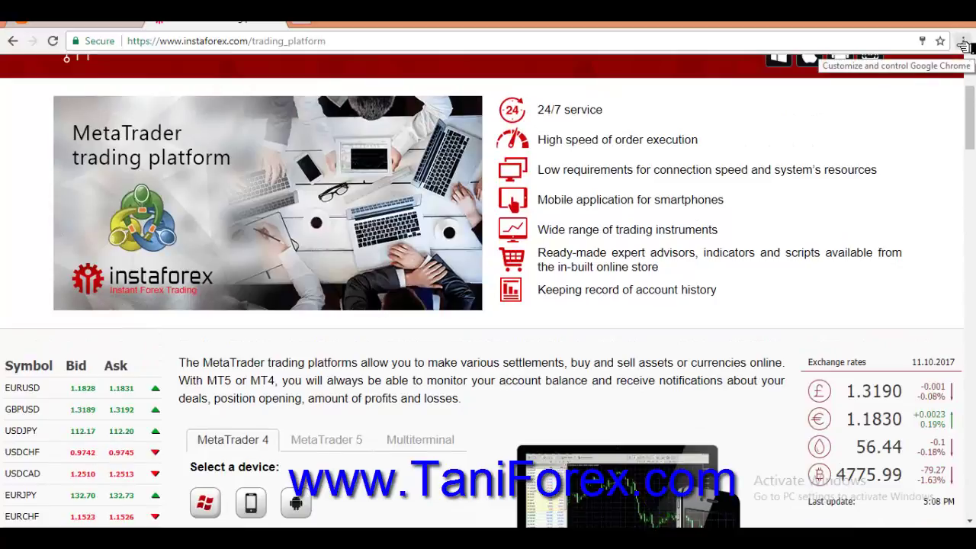
Open and dismiss the Chrome menu and scroll until the InstaTrader Setup license window appears
click(964, 41)
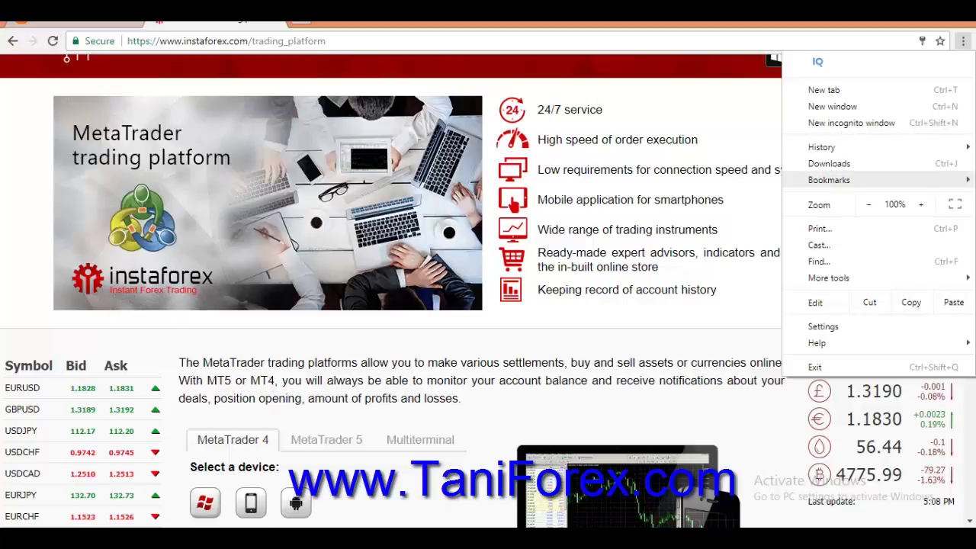
click(364, 312)
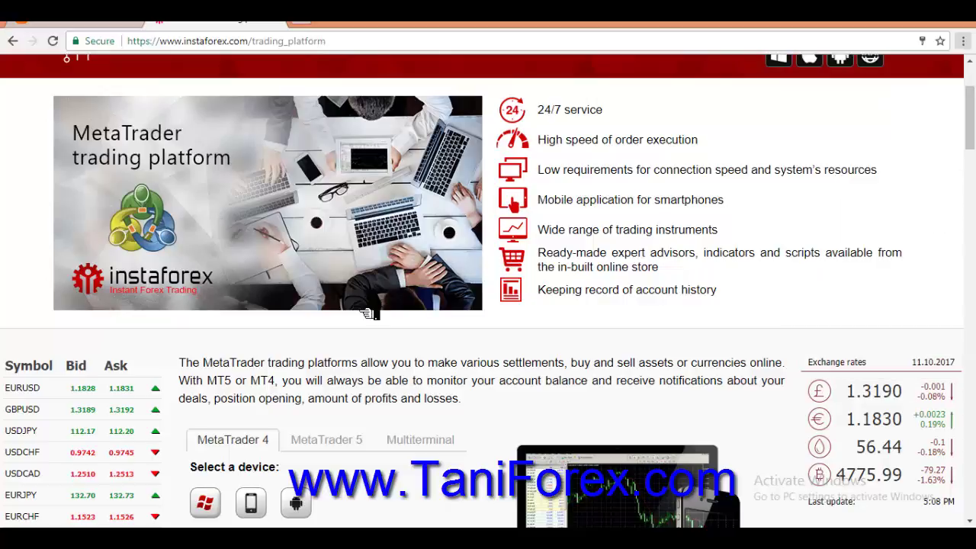
drag(969, 114, 970, 448)
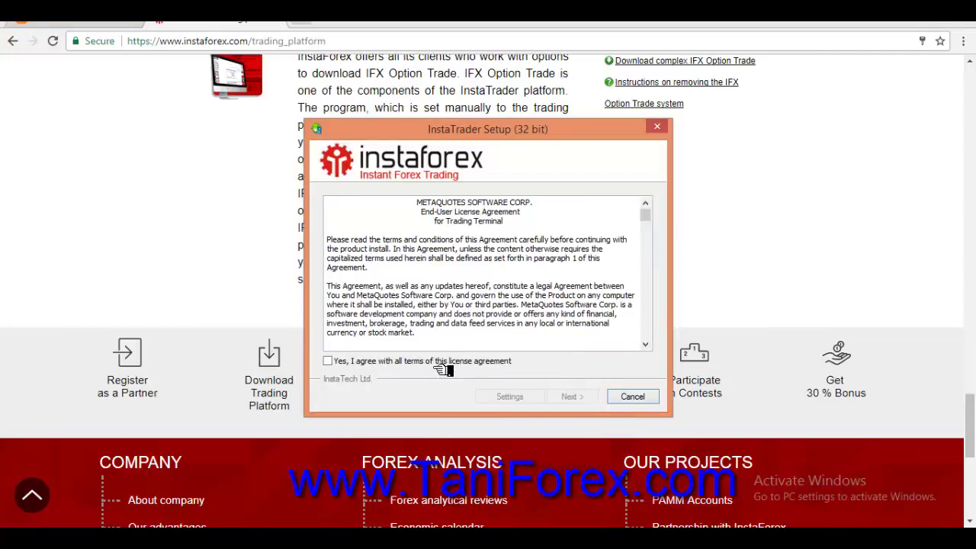
Accept the MetaQuotes license, install InstaTrader, close the mql5.com tab, and finish setup
click(366, 367)
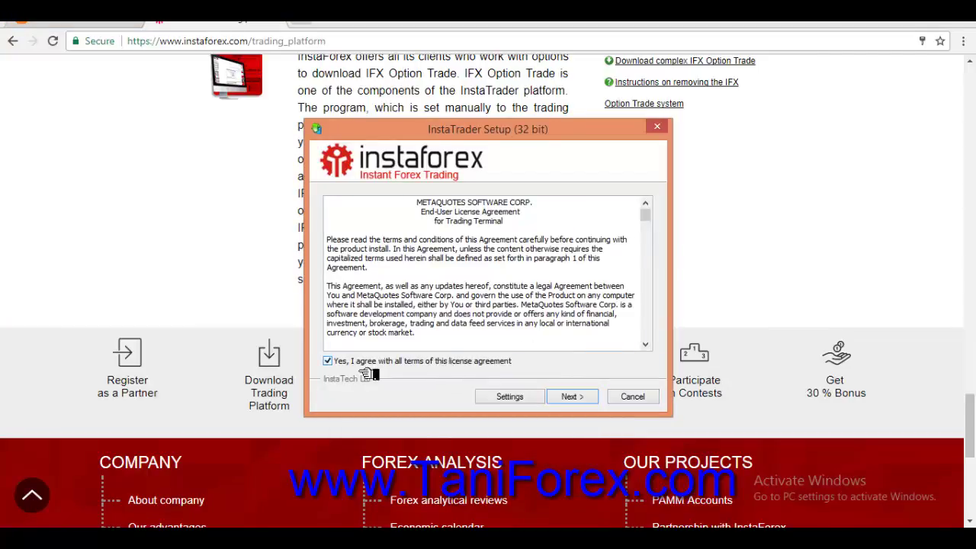
click(584, 397)
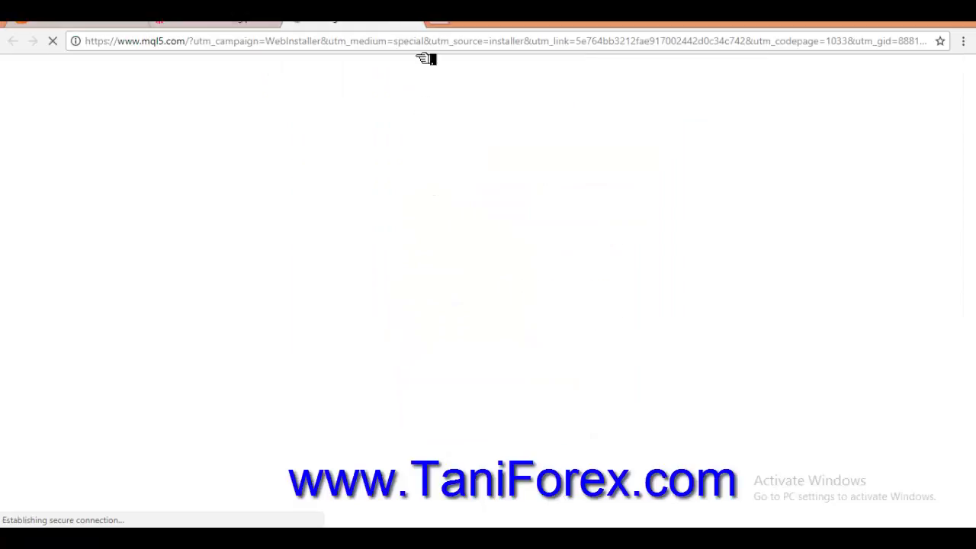
click(410, 22)
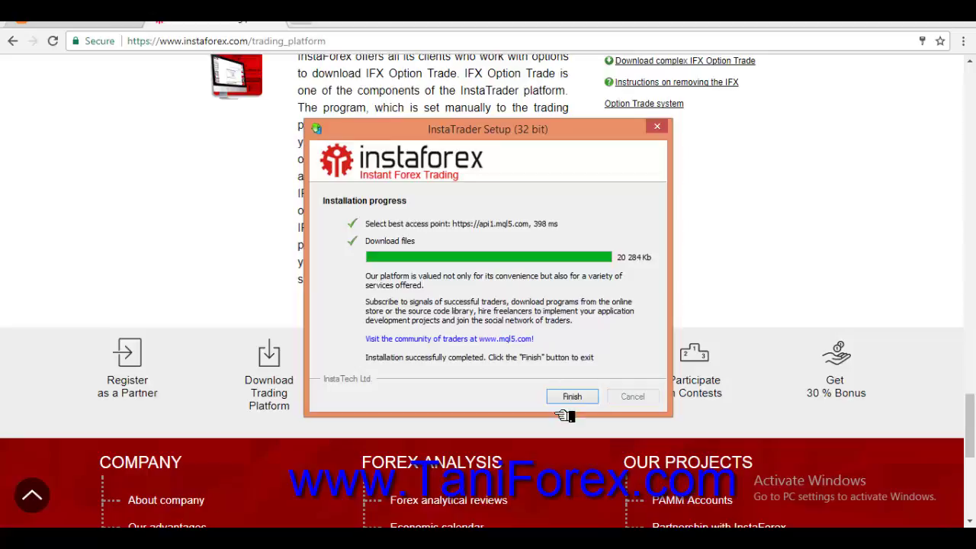
click(573, 396)
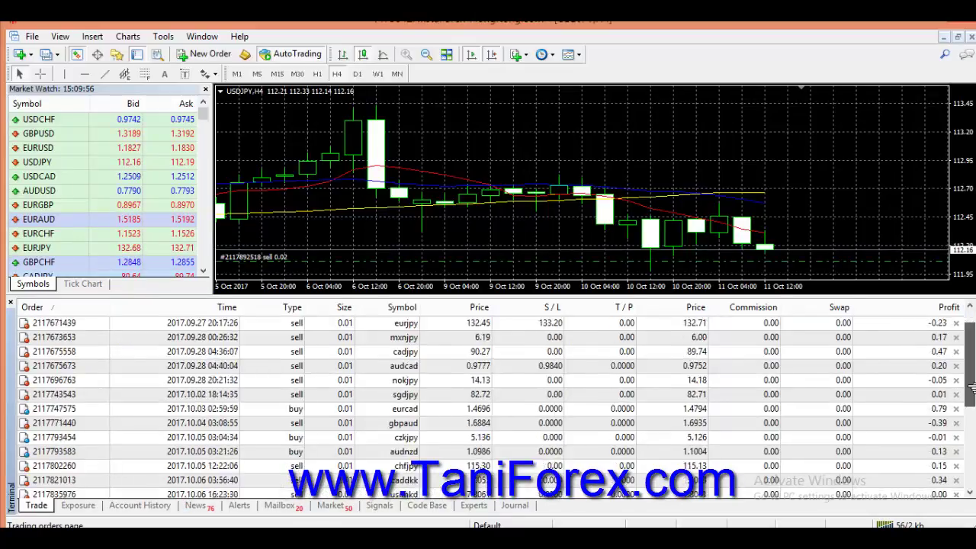
Show the Navigator, collapse its account, indicator and Expert Advisor trees, and start Open an Account
drag(971, 350, 971, 458)
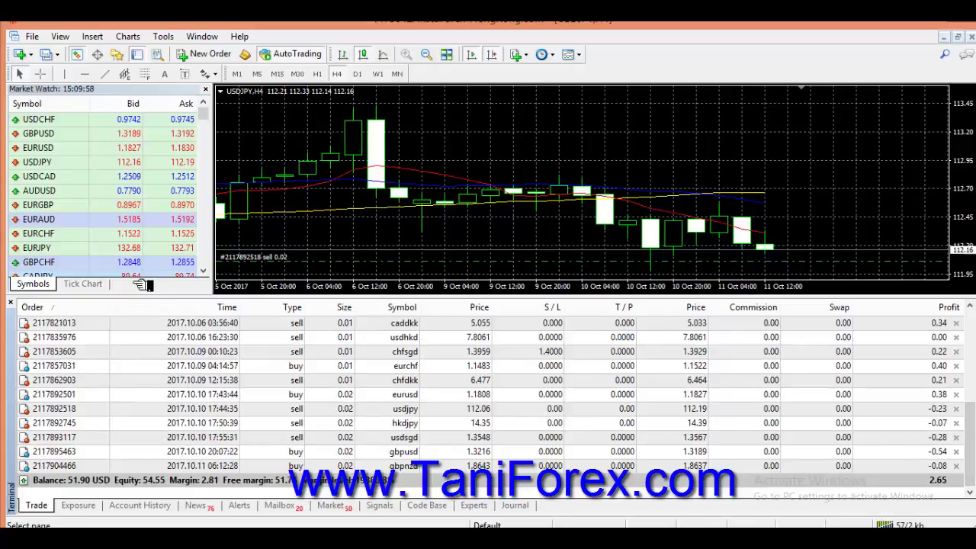
click(135, 56)
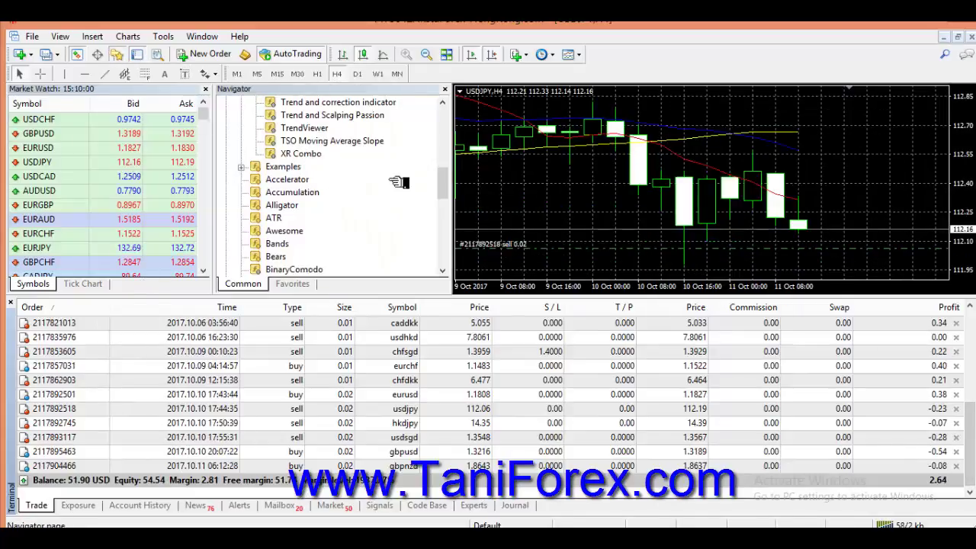
drag(442, 183, 444, 113)
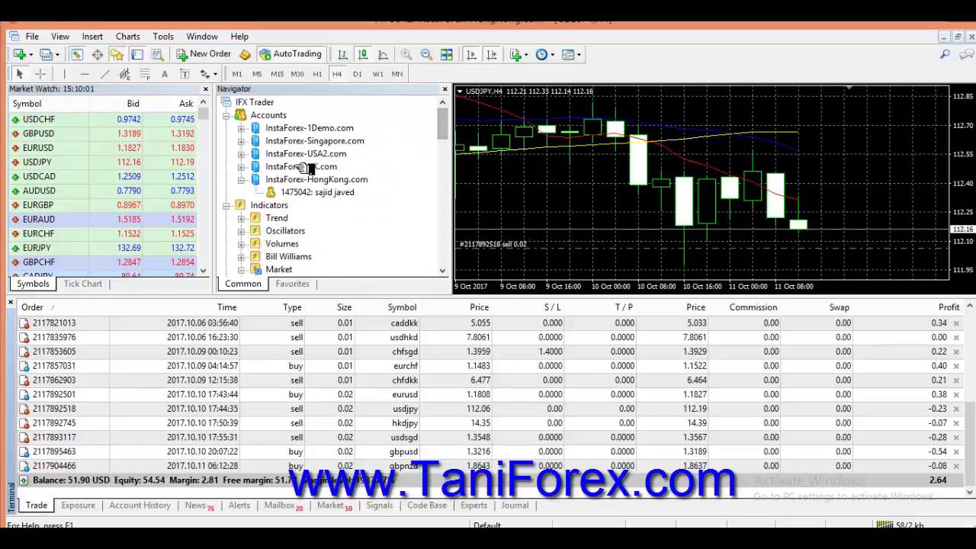
click(227, 116)
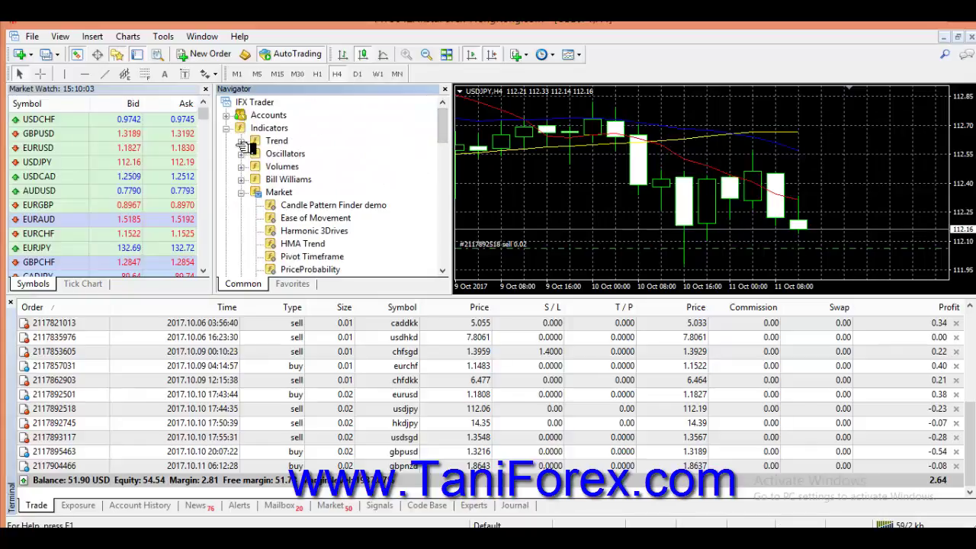
click(228, 128)
click(226, 141)
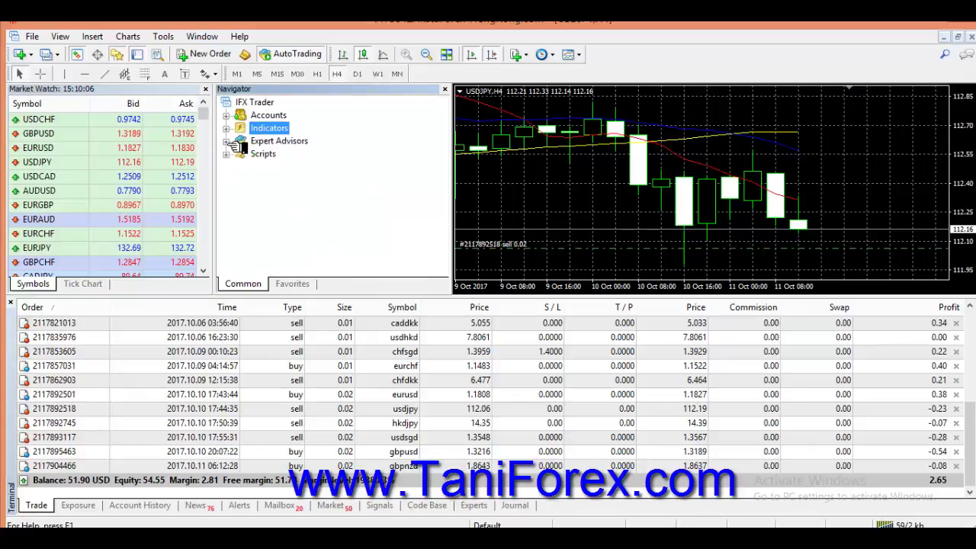
right_click(280, 117)
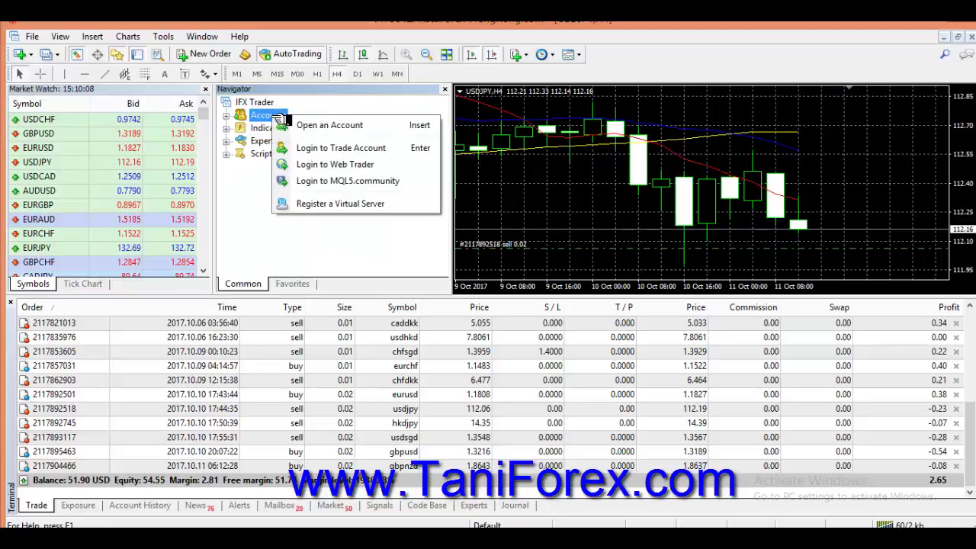
click(344, 127)
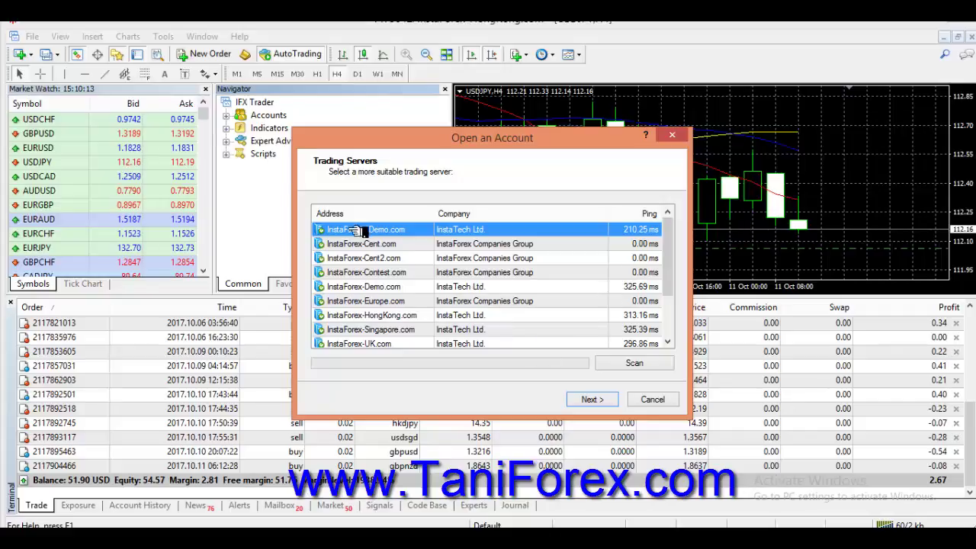
Pick the InstaForex-1Demo.com server and choose New demo account rather than an existing one
click(591, 399)
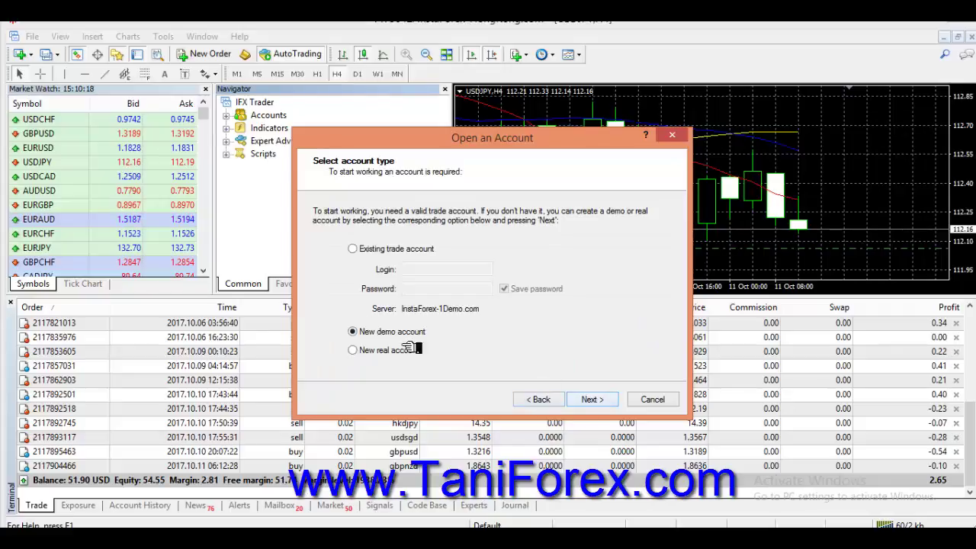
click(390, 251)
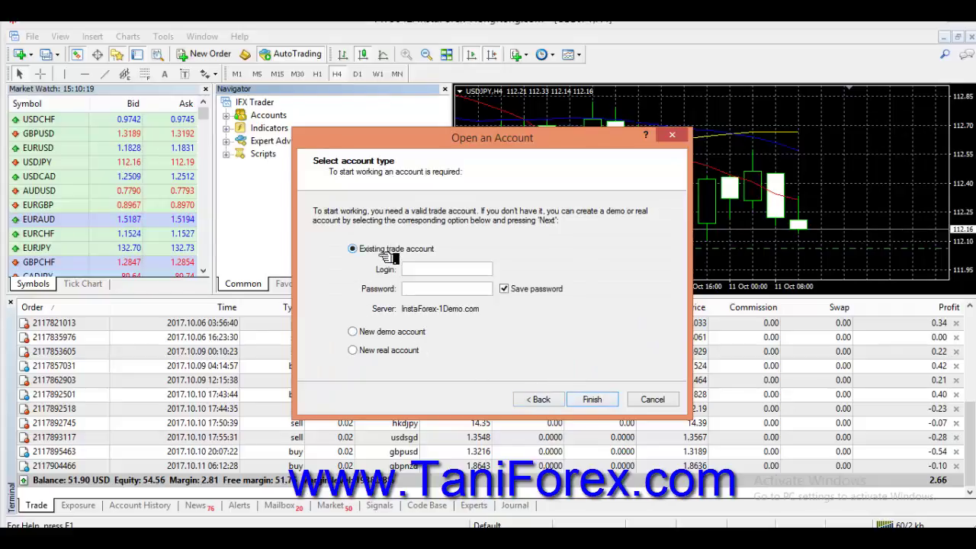
click(395, 334)
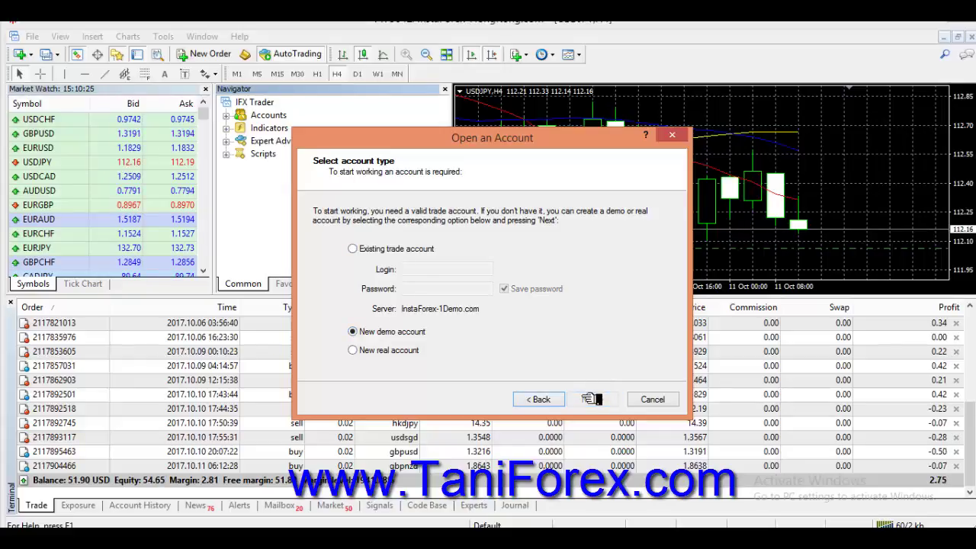
click(592, 399)
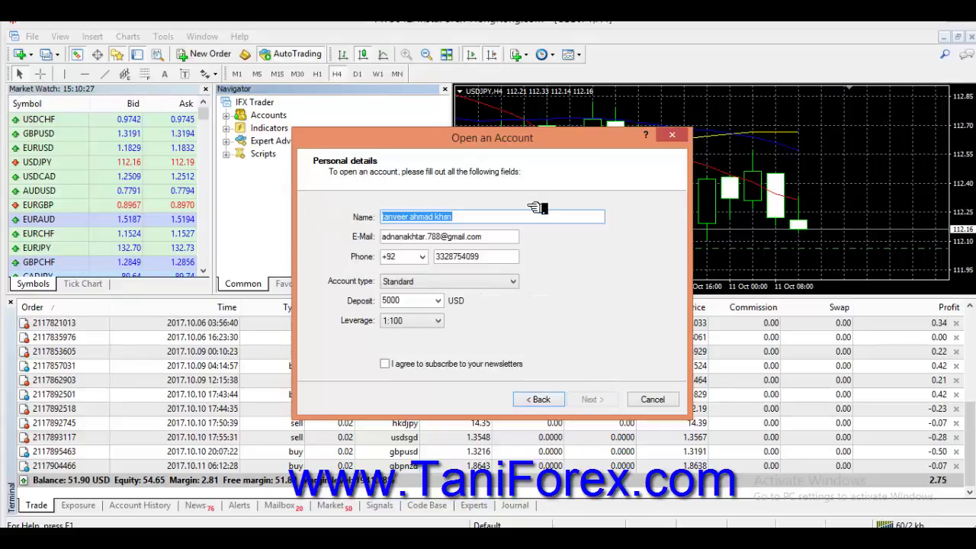
Enter the account holder's name and e-mail address in the registration form
text(tani)
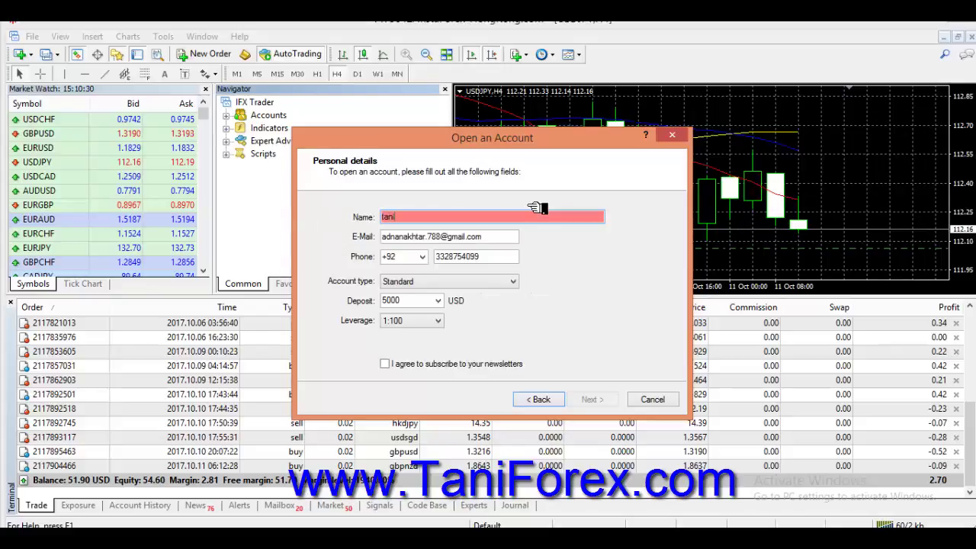
text( forex)
key(Tab)
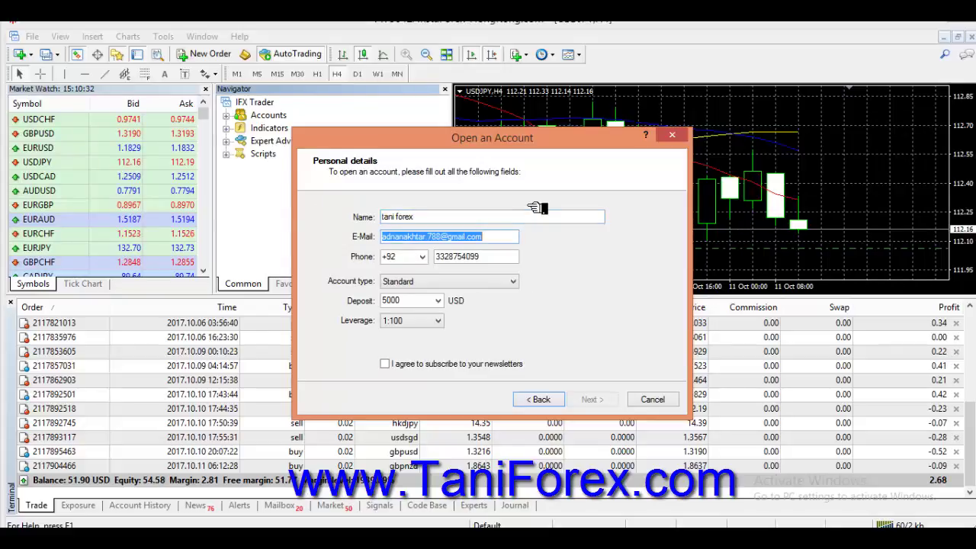
text(sdfasld)
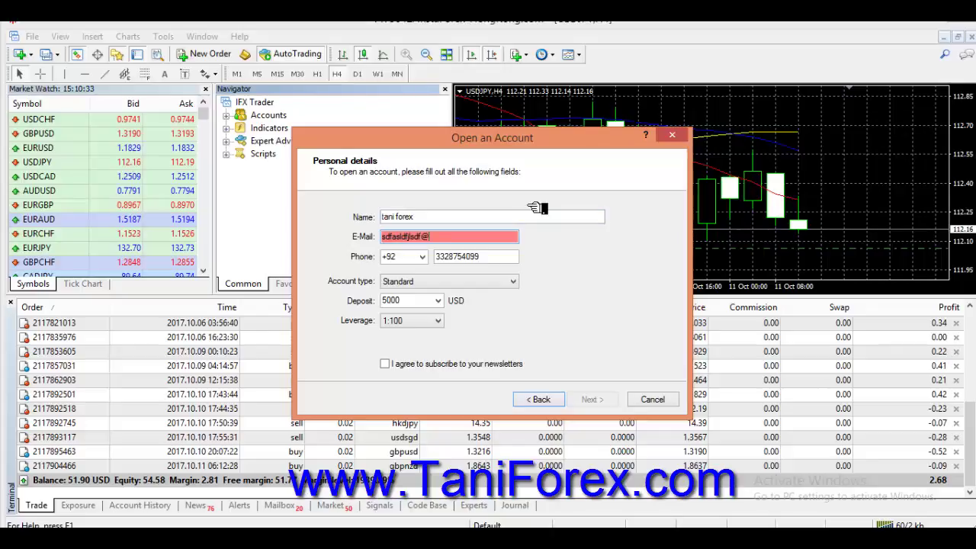
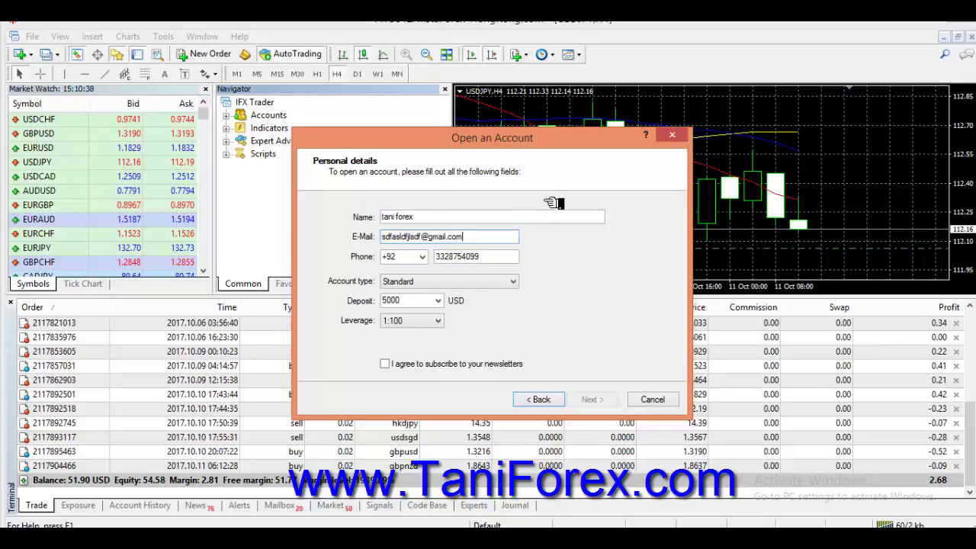
Set leverage to 1:1000 and deposit to 100, tick the newsletter box, and submit
click(445, 324)
click(429, 343)
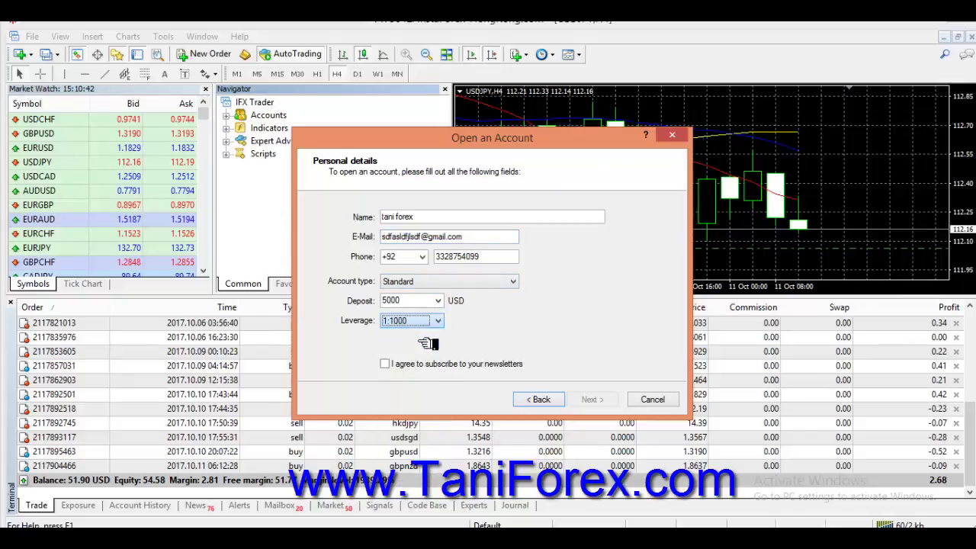
double_click(430, 300)
text(100)
click(411, 364)
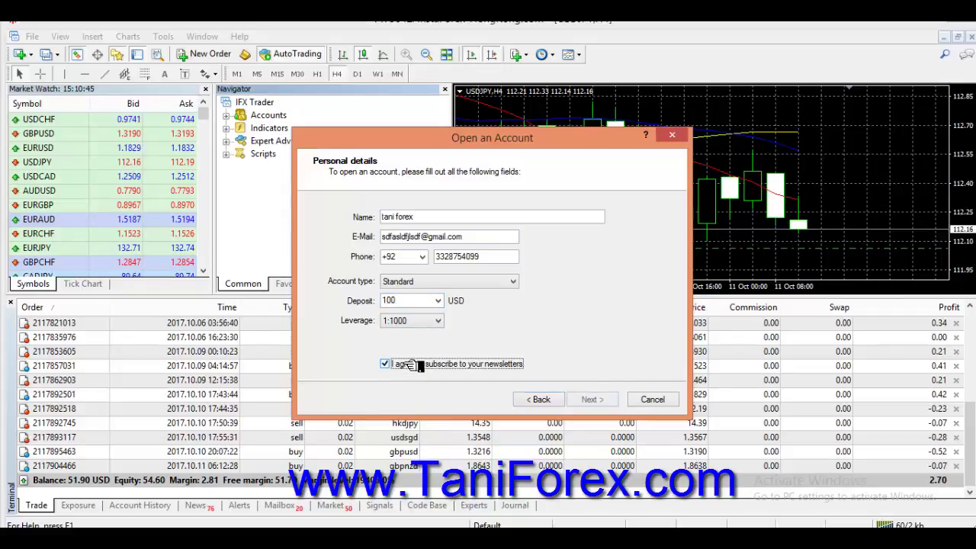
click(612, 400)
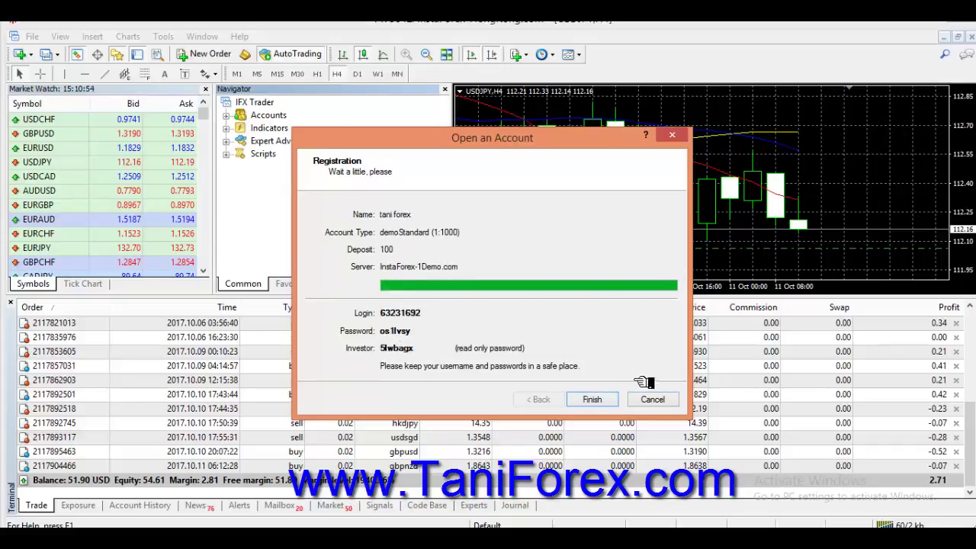
Finish the registration and log into the new demo account with its 100.00 USD balance
click(613, 405)
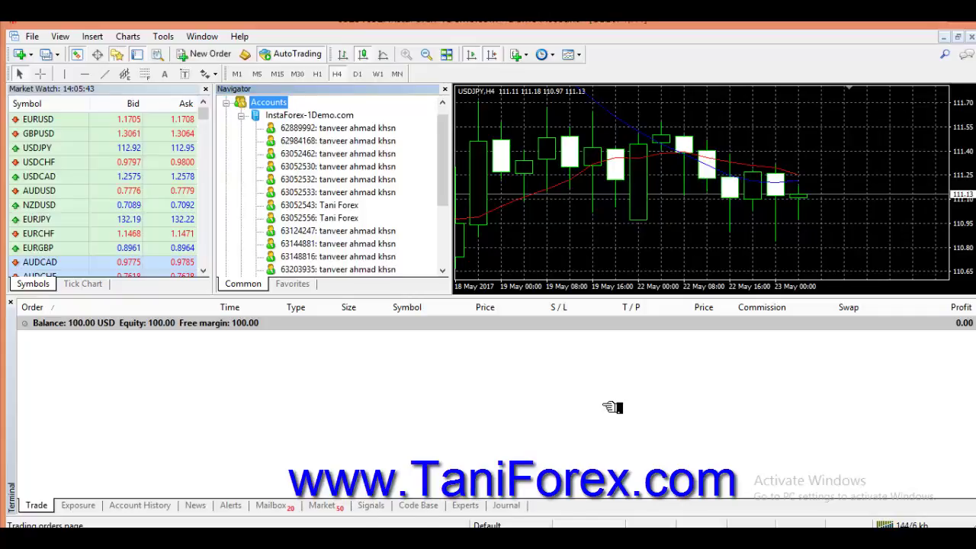
Collapse the demo server's account list, select USDJPY in Market Watch, and return to the trade list
click(241, 115)
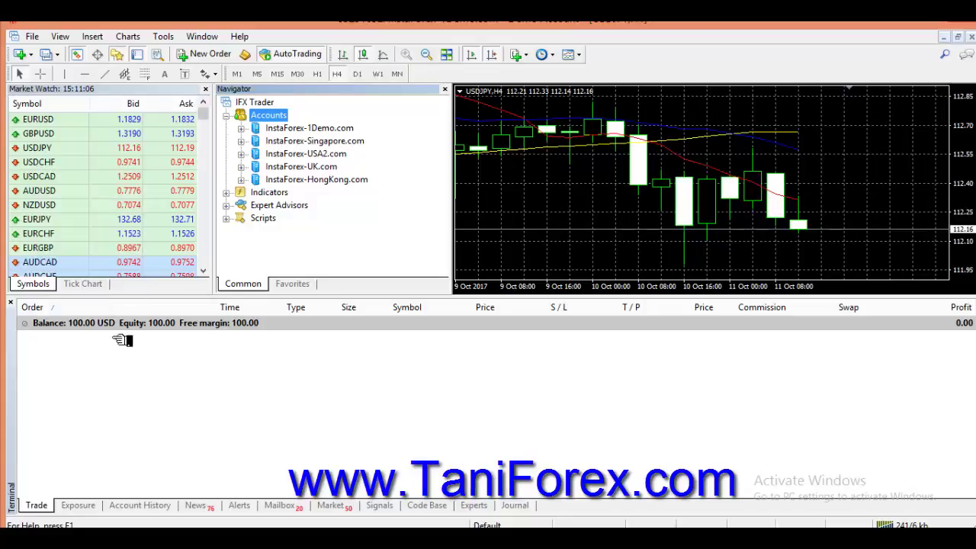
click(107, 148)
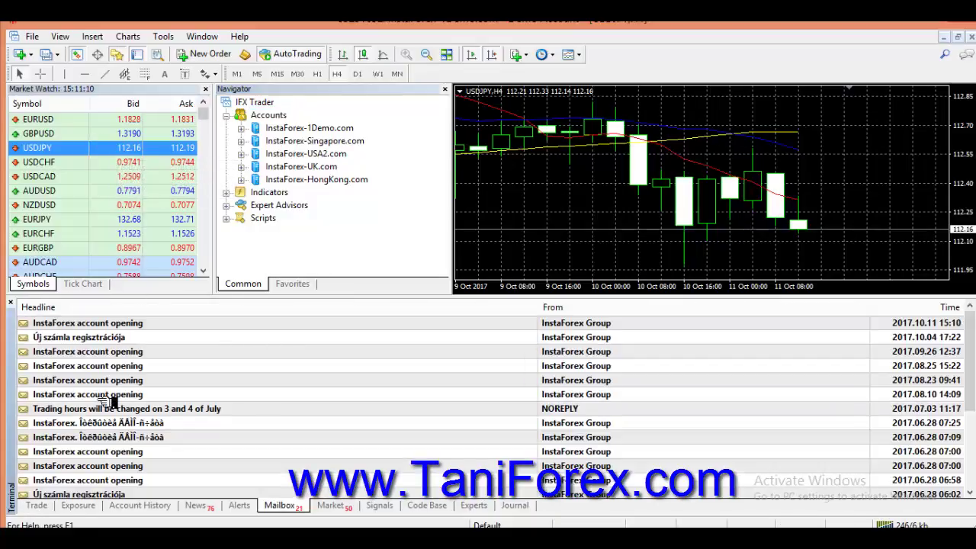
click(42, 505)
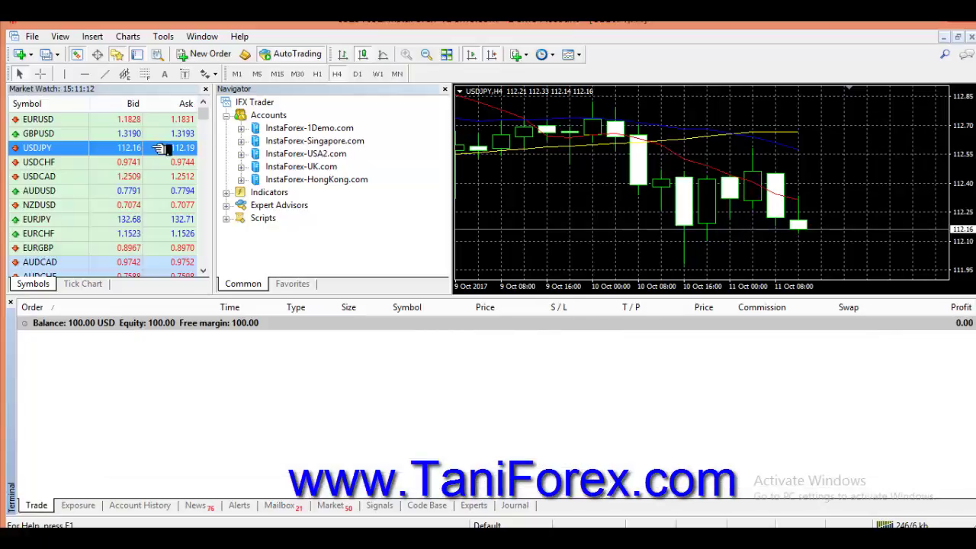
Sell 1.00 lot of USDJPY at market, accepting requotes until it fills at 112.16
double_click(127, 150)
click(587, 297)
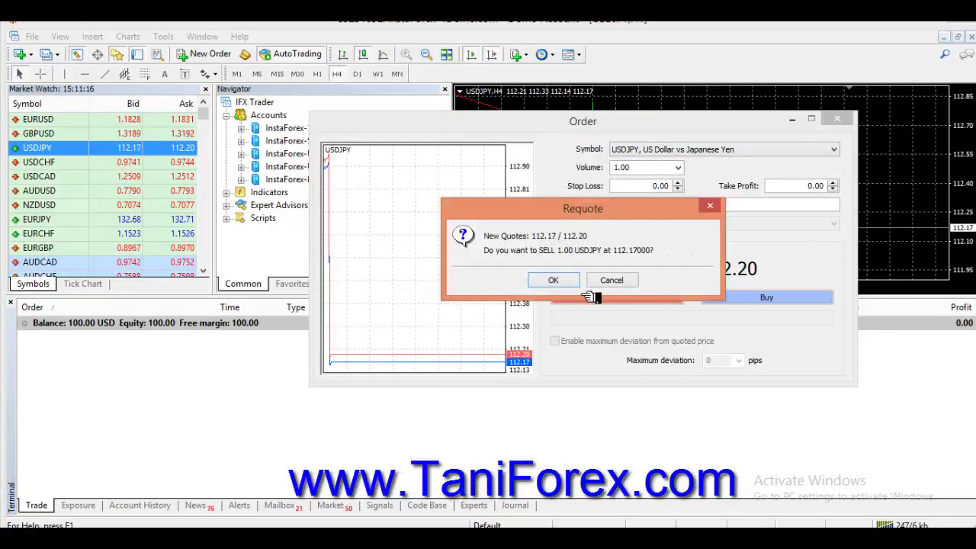
click(556, 279)
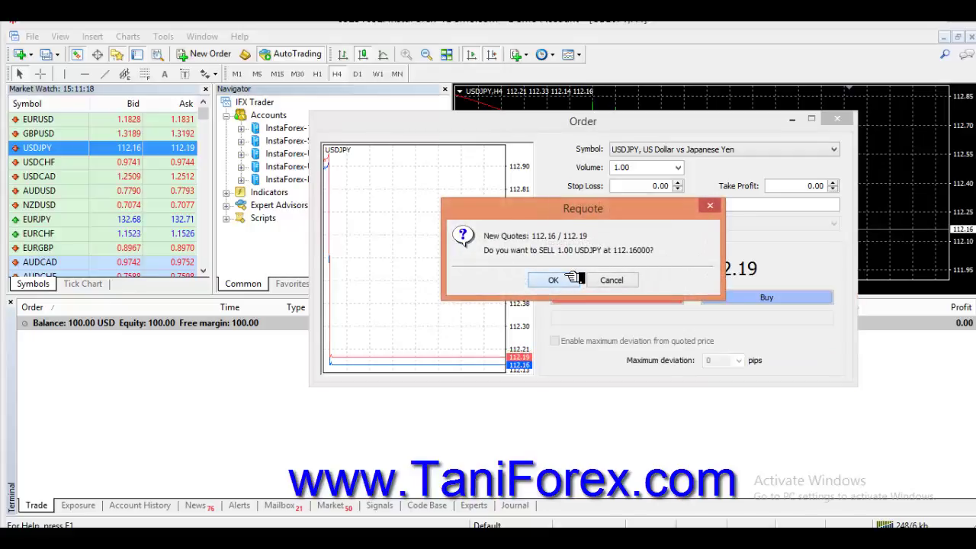
click(572, 279)
click(619, 331)
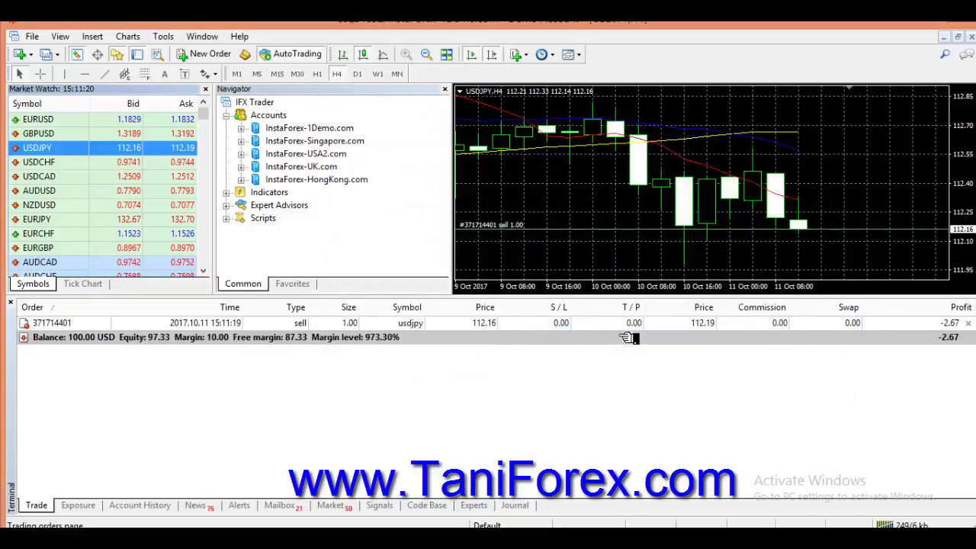